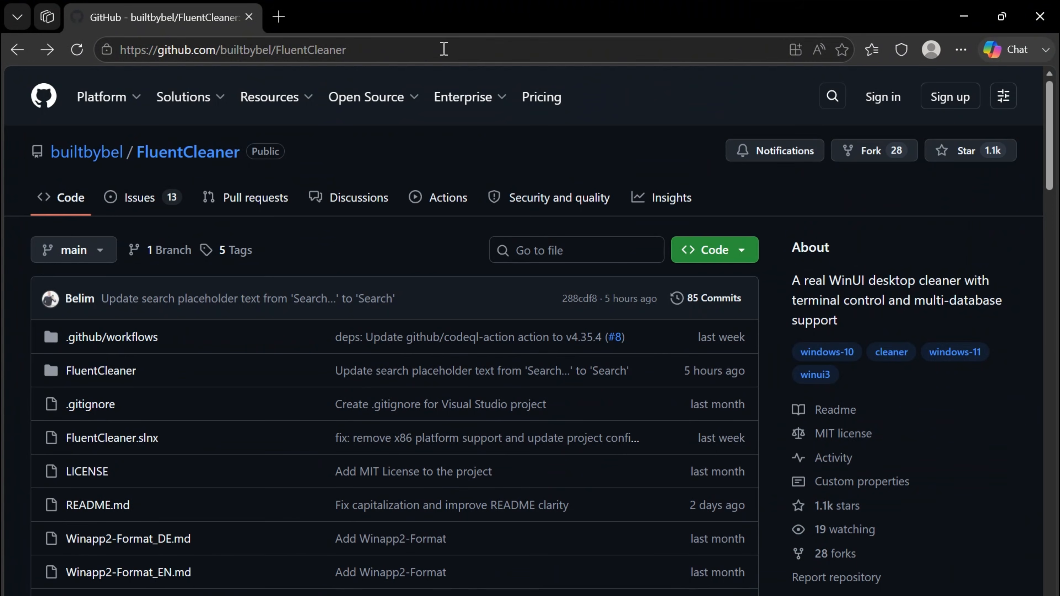
# - Look over the FluentCleaner repository's files and README, and open its full list of releases
pyautogui.moveTo(101, 166)
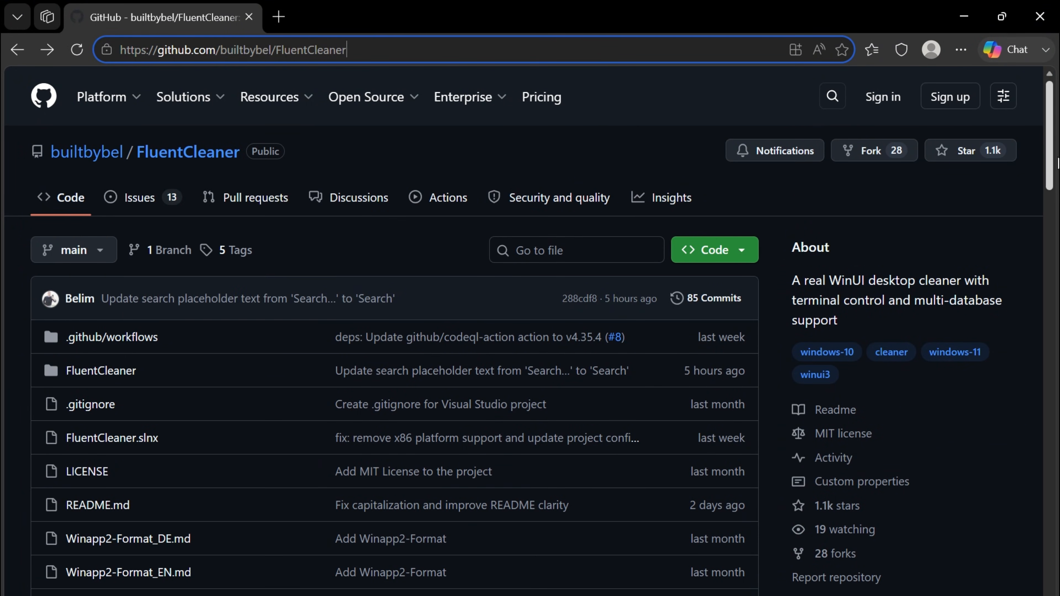
pyautogui.scroll(-3, 1042, 186)
pyautogui.scroll(-9, 1039, 180)
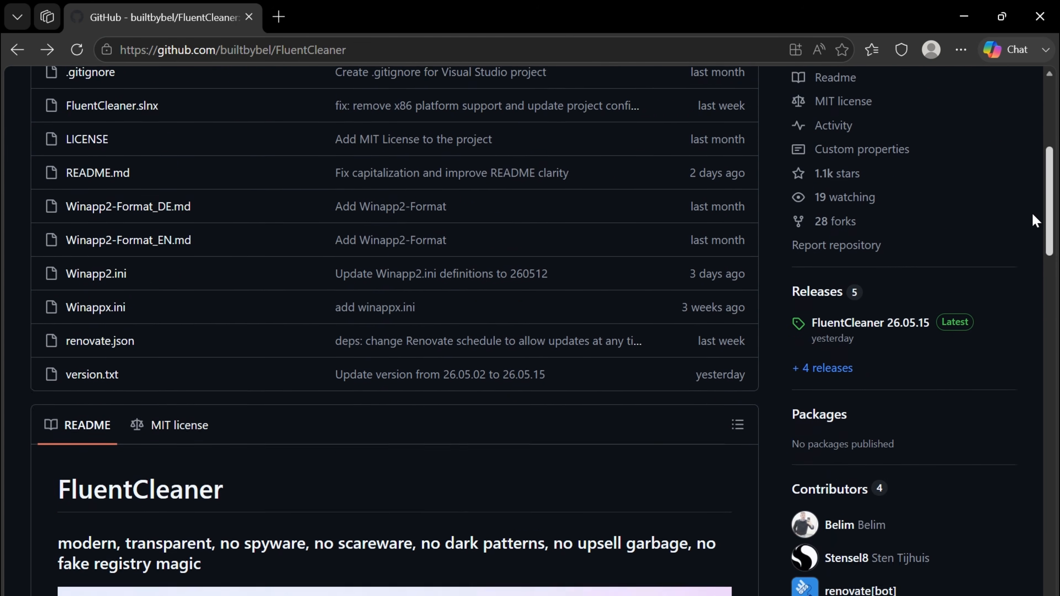
pyautogui.scroll(-3, 1024, 262)
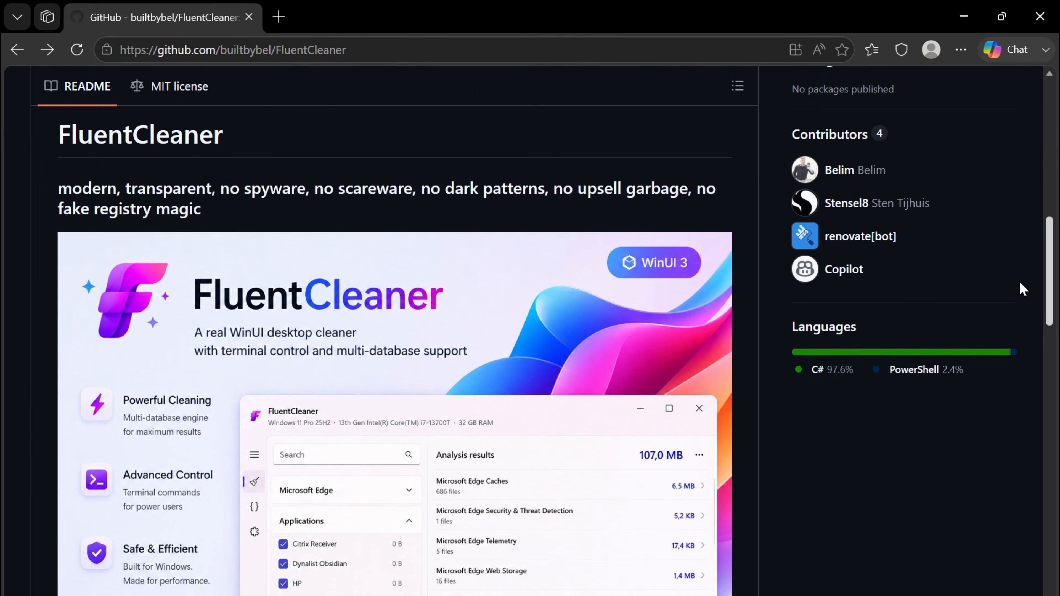
pyautogui.scroll(-2, 1019, 286)
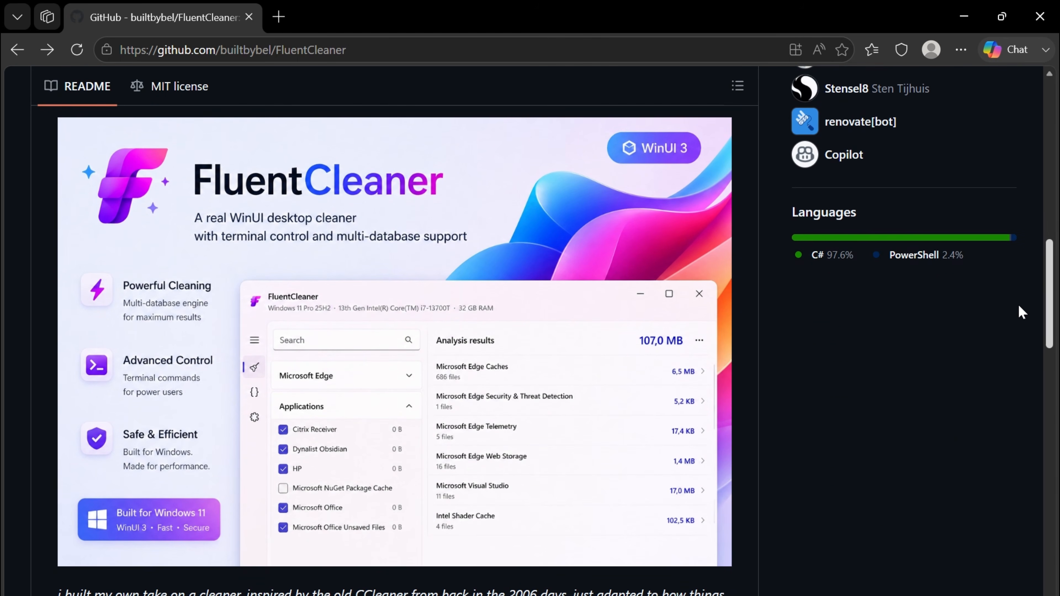
pyautogui.scroll(10, 1017, 303)
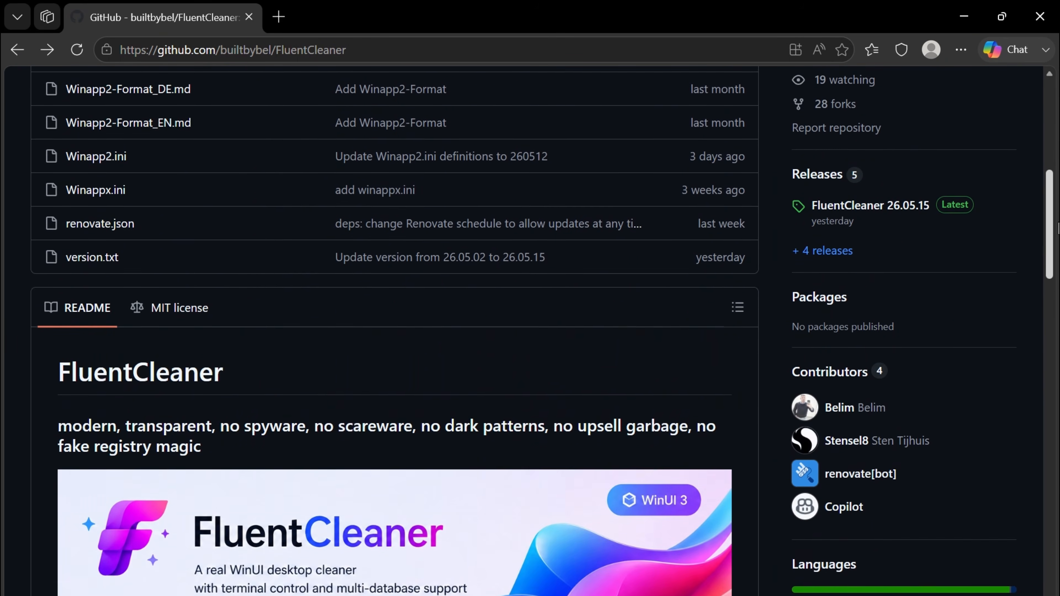
pyautogui.scroll(3, 1017, 511)
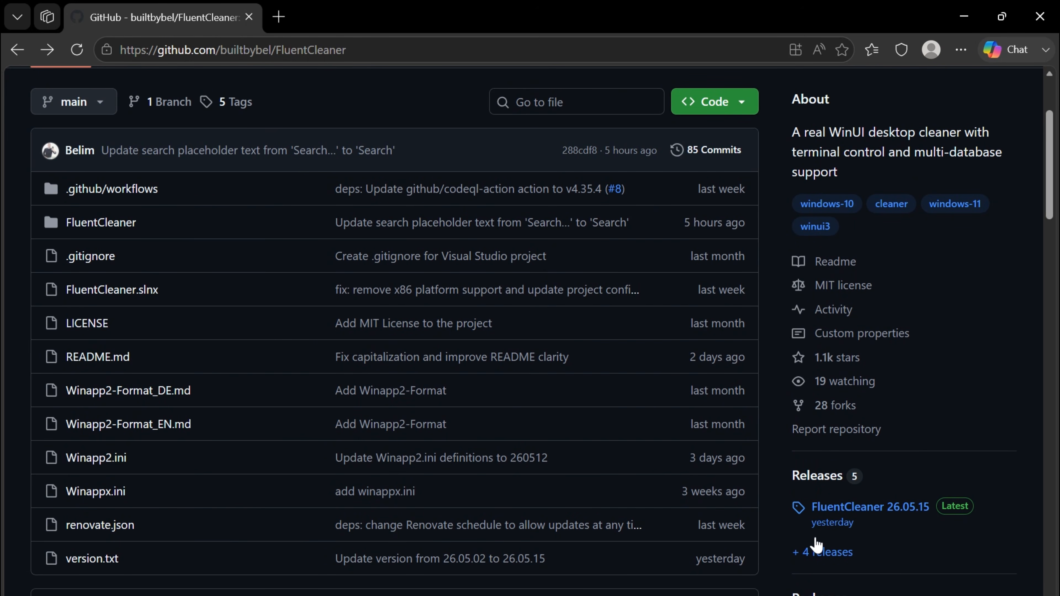
pyautogui.click(816, 548)
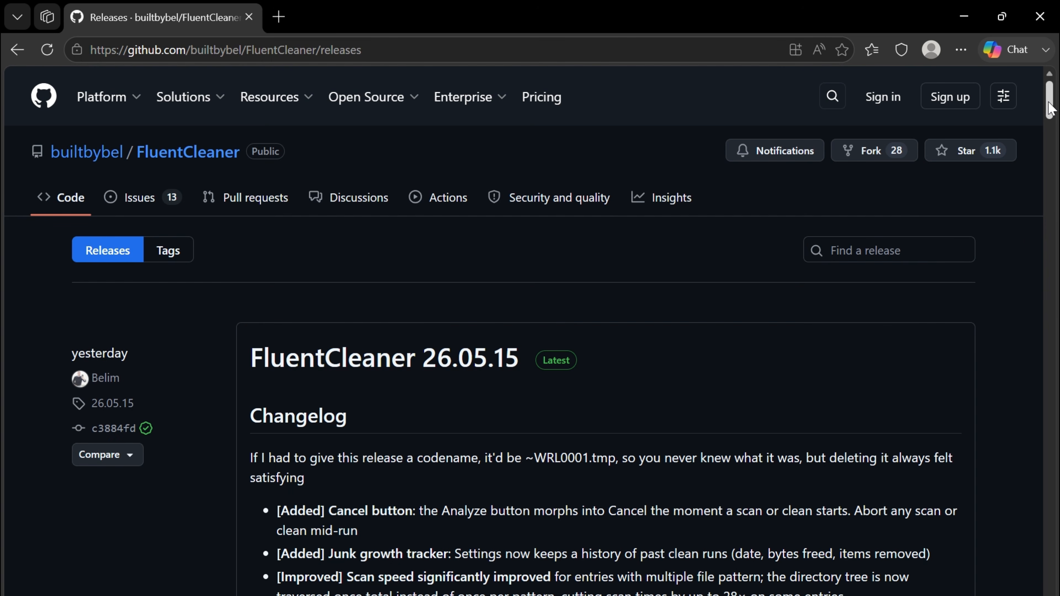
# - Download the required Windows App SDK 2.0.1 installer from the release requirements and run WindowsAppRuntimeInstall-x64
pyautogui.moveTo(1050, 102); pyautogui.dragTo(939, 166)
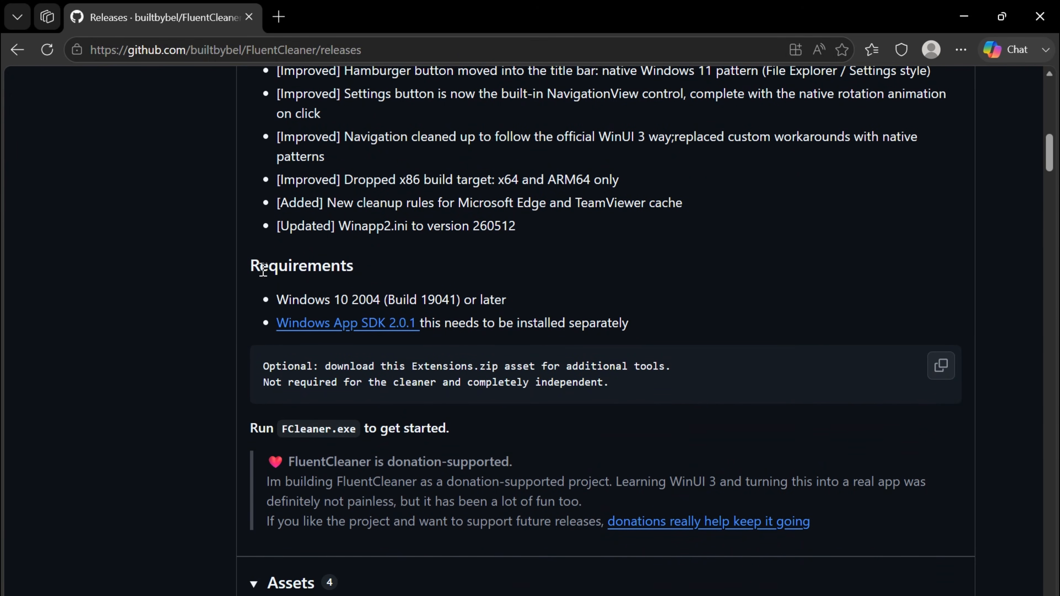
pyautogui.click(369, 325)
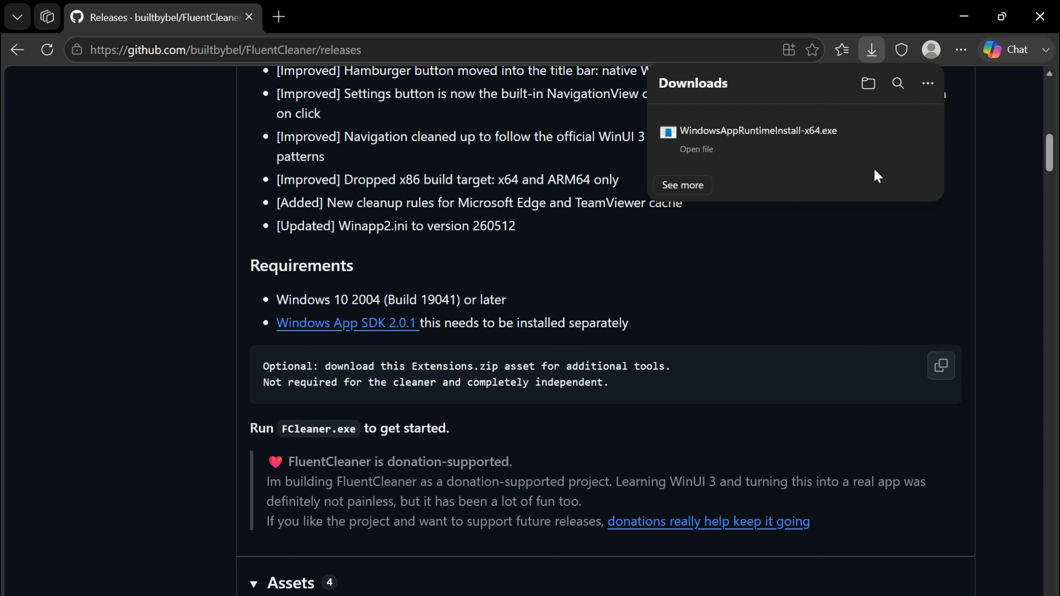
pyautogui.click(890, 142)
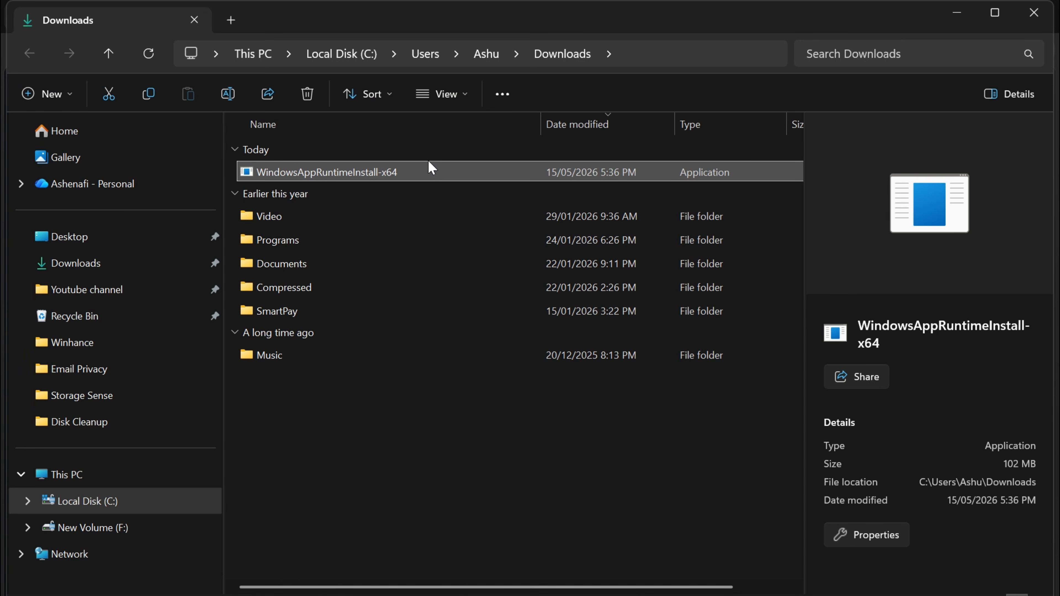
pyautogui.doubleClick(424, 175)
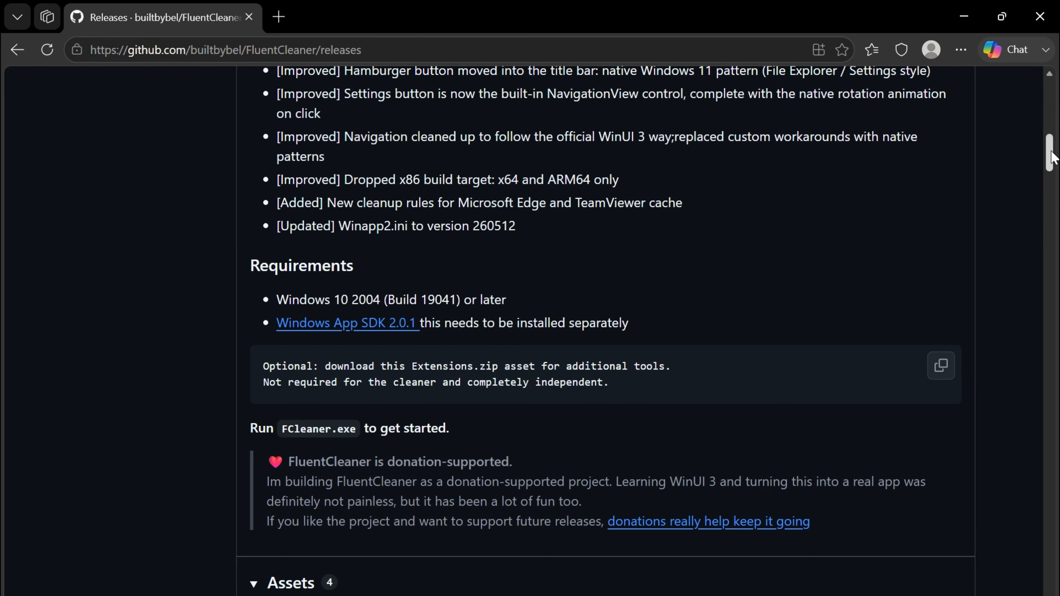
# - Download FluentCleaner-win-x64.zip from the latest release's assets and show it in the Downloads folder
pyautogui.moveTo(1052, 153); pyautogui.dragTo(1053, 177)
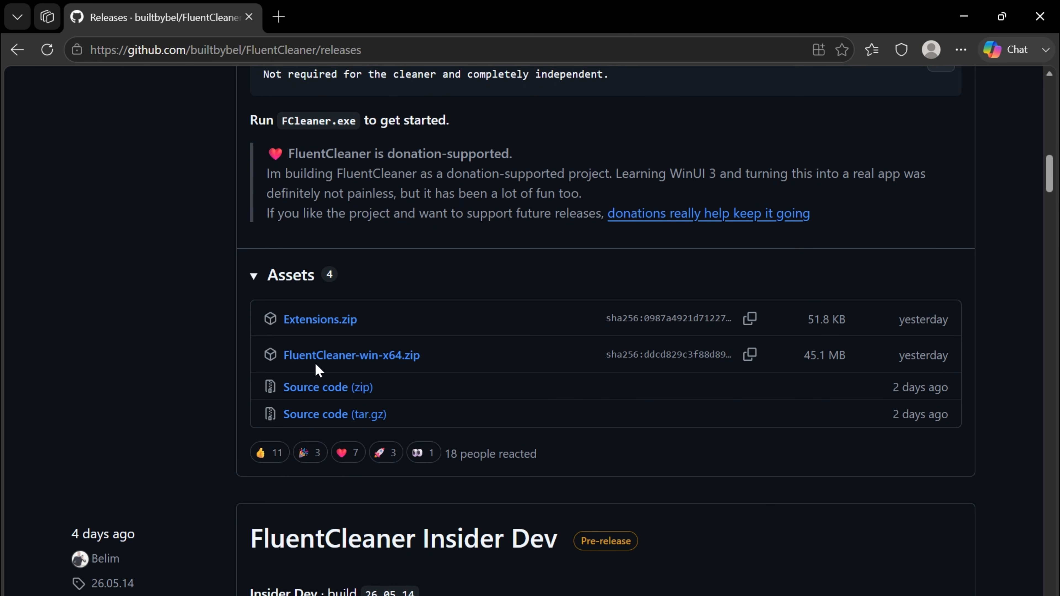
pyautogui.click(407, 362)
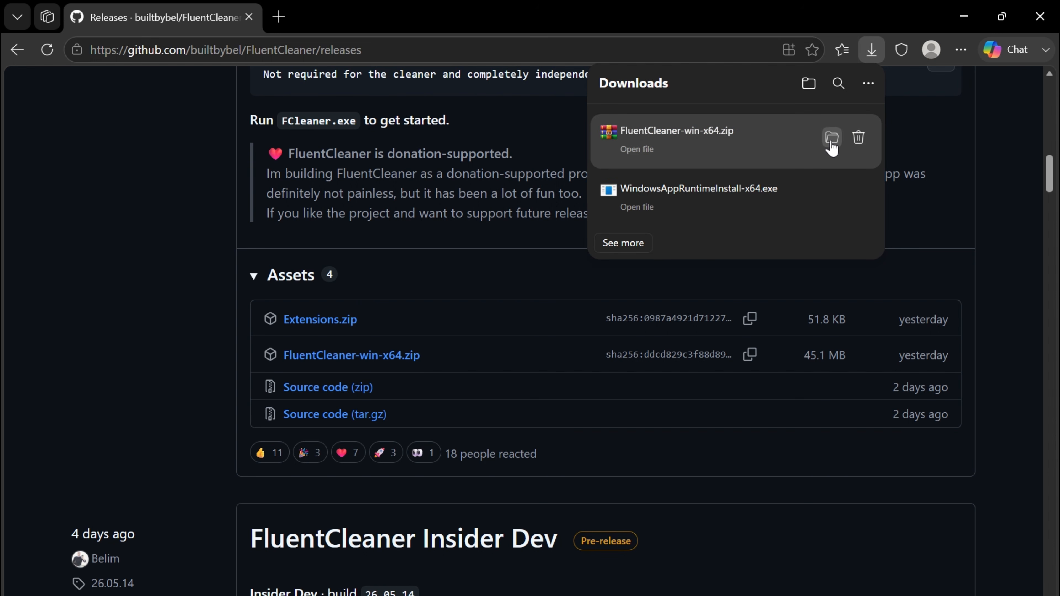
pyautogui.click(831, 138)
# - Launch FCleaner.exe from the downloaded archive's program folder and show only the FluentCleaner window over the desktop
pyautogui.doubleClick(433, 169)
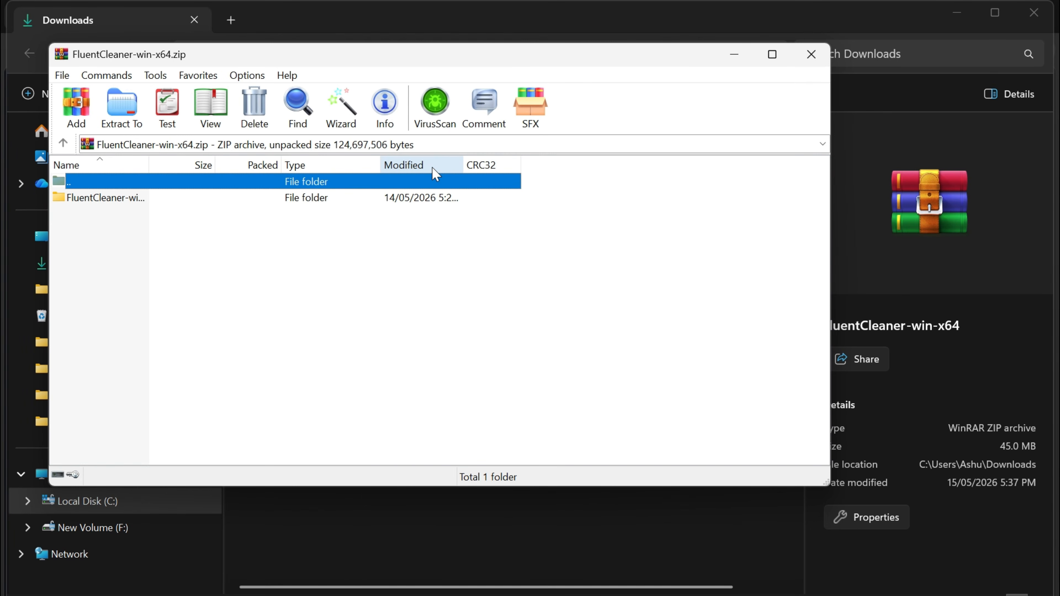
pyautogui.doubleClick(413, 197)
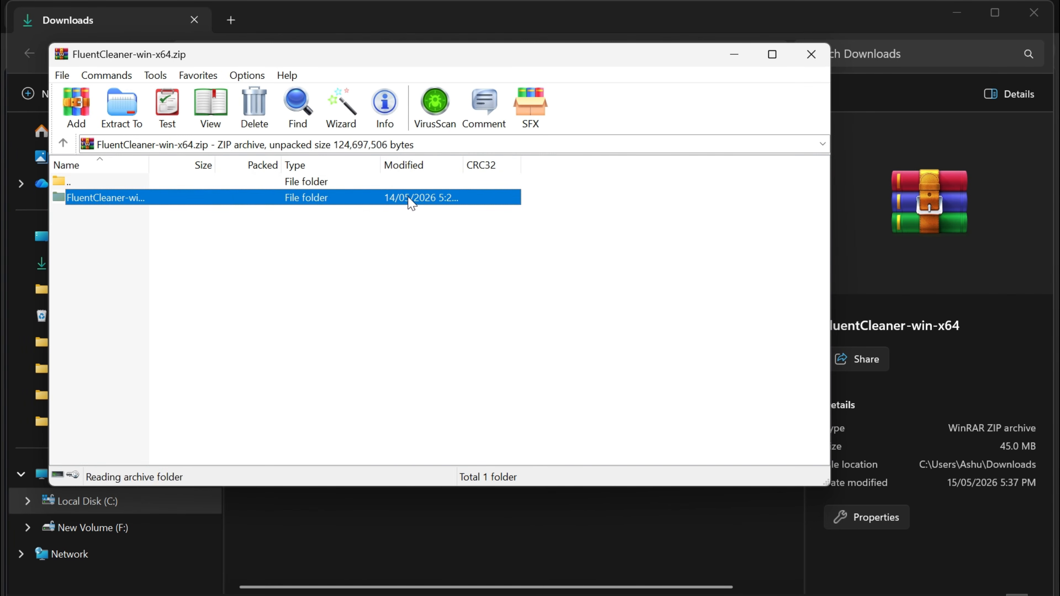
pyautogui.moveTo(823, 182); pyautogui.dragTo(823, 193)
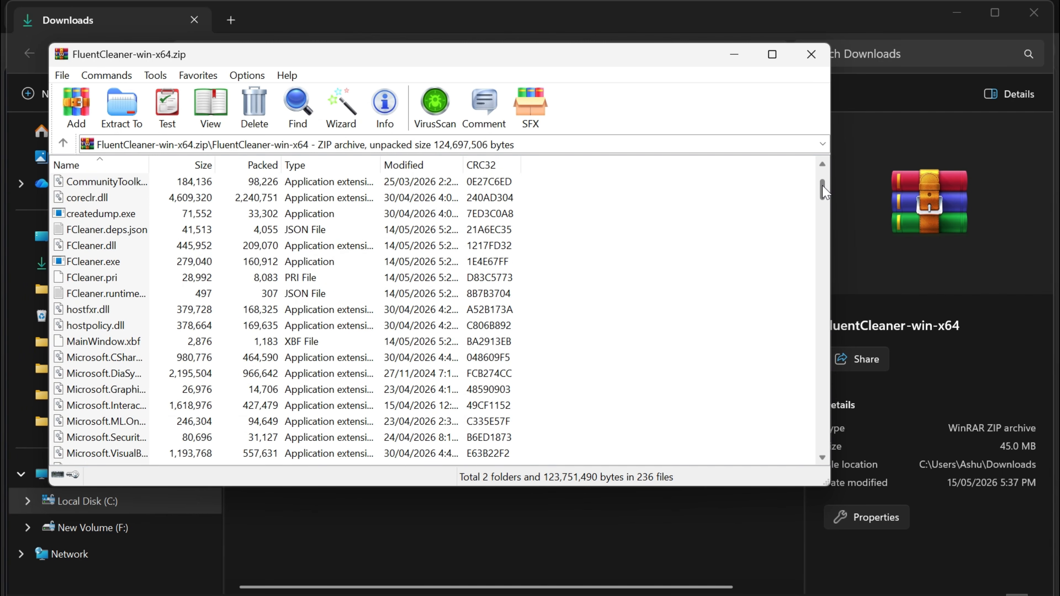
pyautogui.click(117, 263)
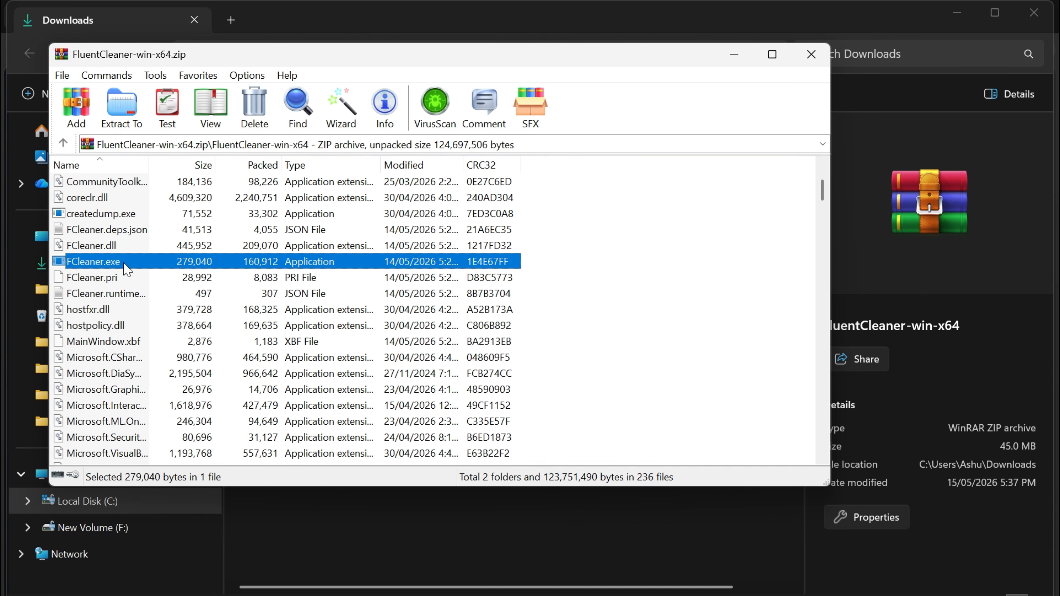
pyautogui.doubleClick(147, 263)
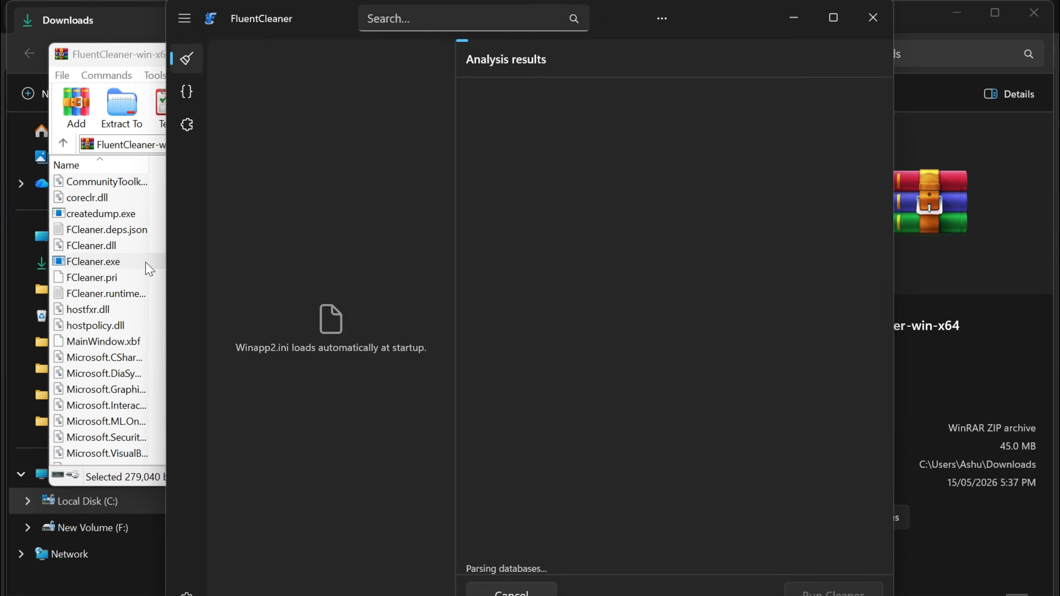
pyautogui.press('super+d')
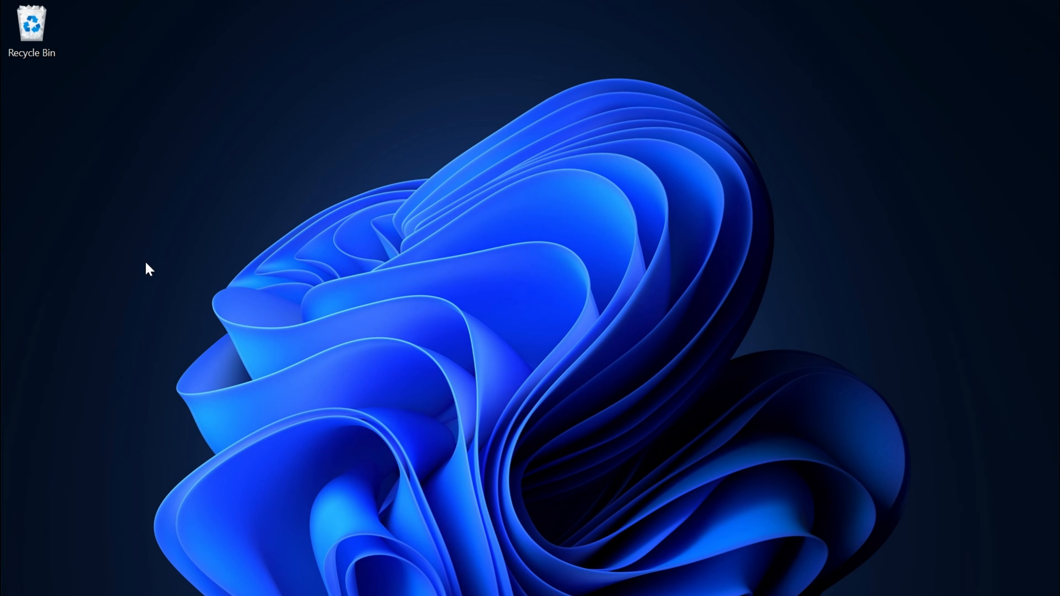
pyautogui.click(428, 584)
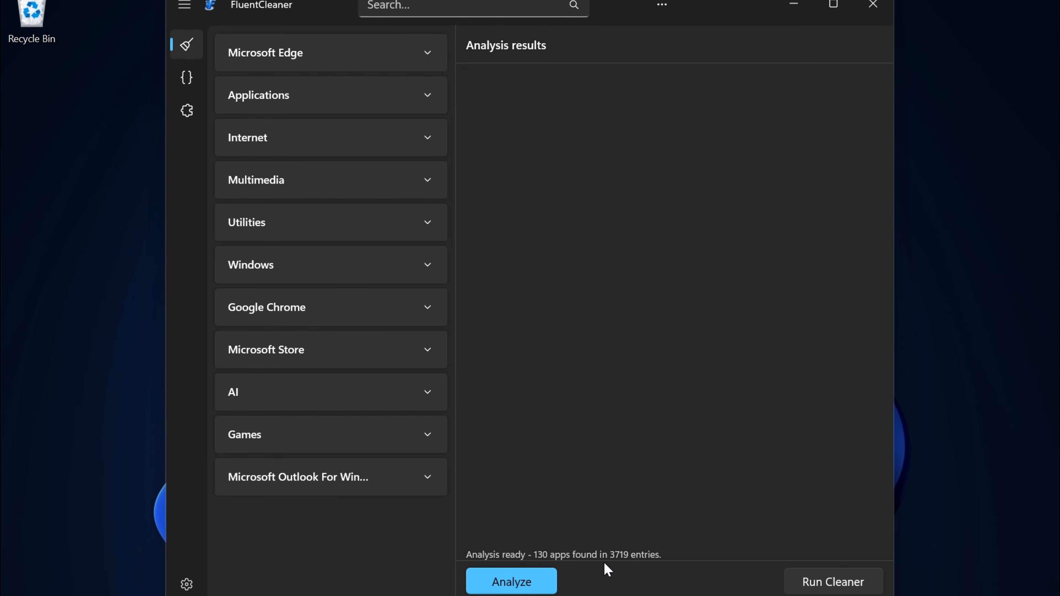
# - Expand the Microsoft Edge and Applications categories and review which cleaning entries are selected
pyautogui.click(437, 61)
pyautogui.click(430, 84)
pyautogui.click(432, 142)
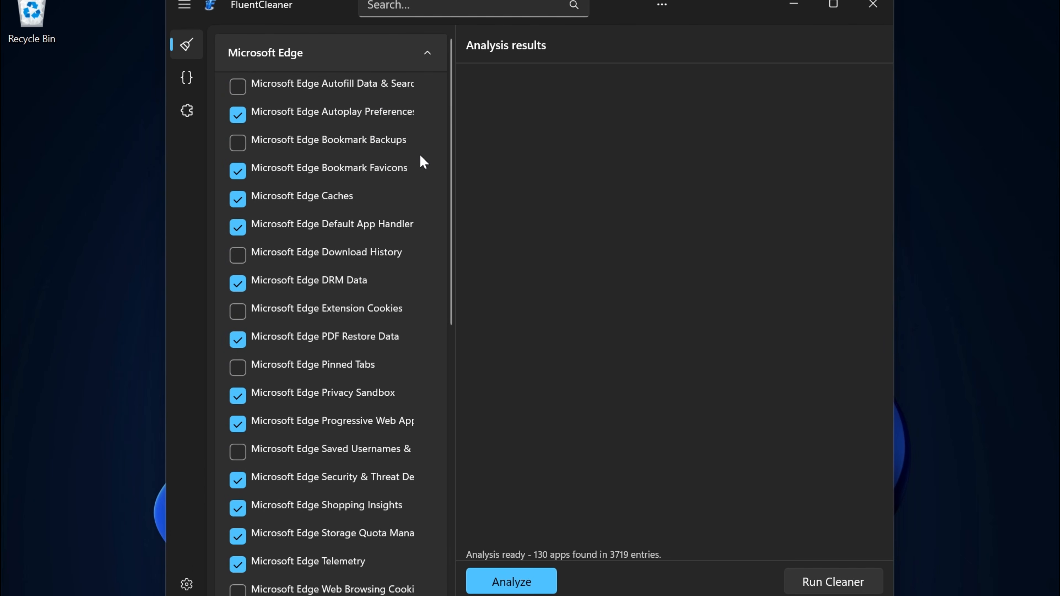
pyautogui.scroll(-3, 450, 154)
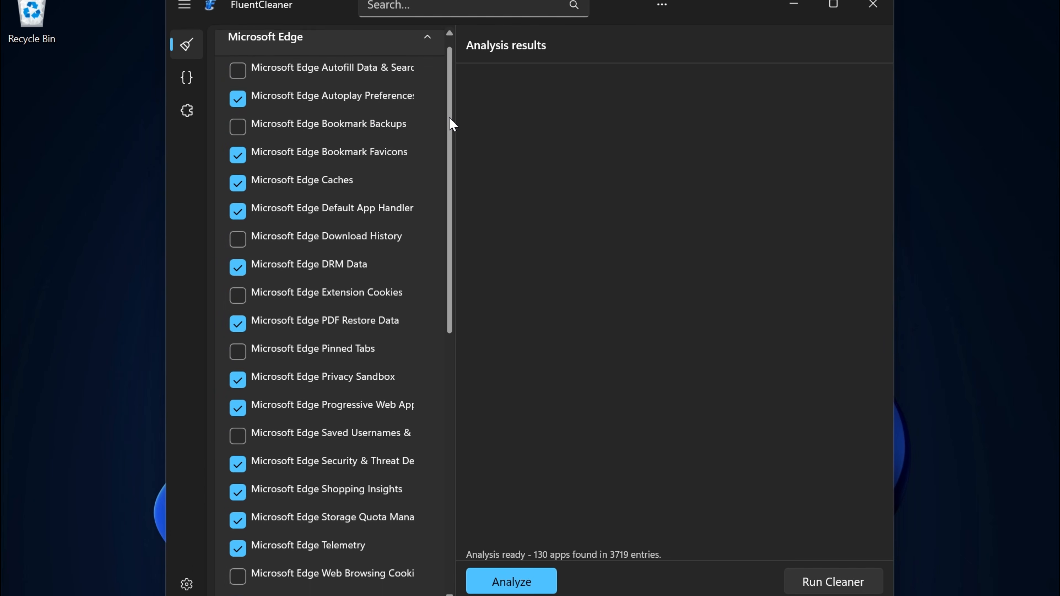
pyautogui.moveTo(453, 158); pyautogui.dragTo(442, 386)
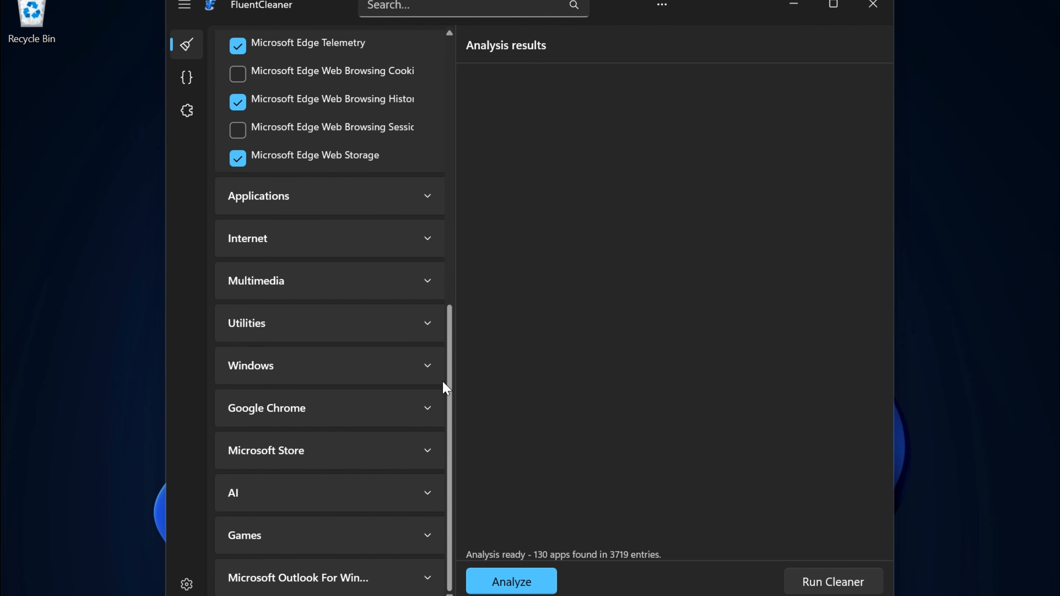
pyautogui.click(427, 194)
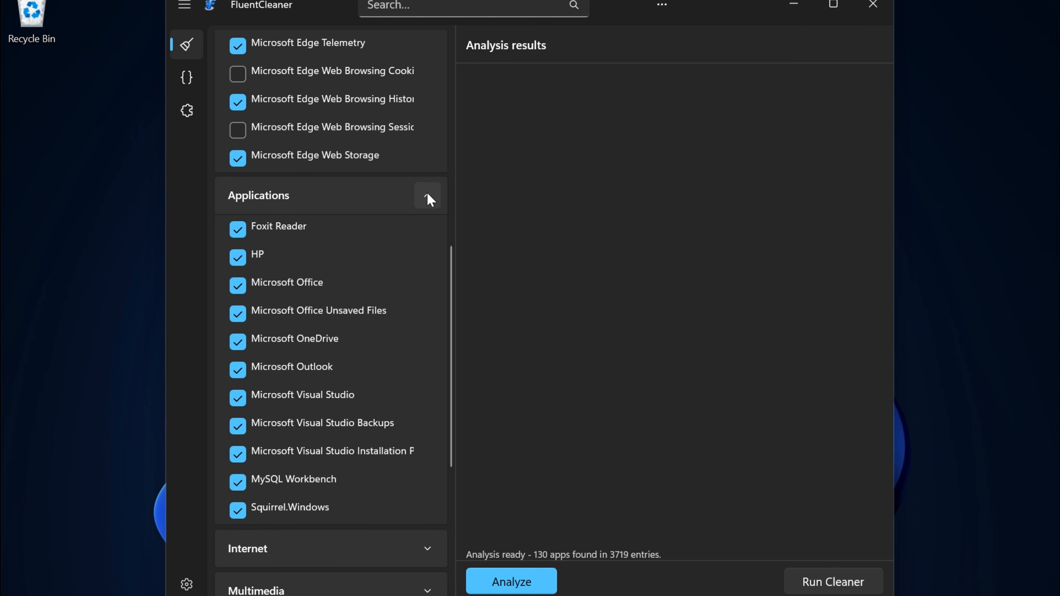
pyautogui.moveTo(457, 282); pyautogui.dragTo(447, 434)
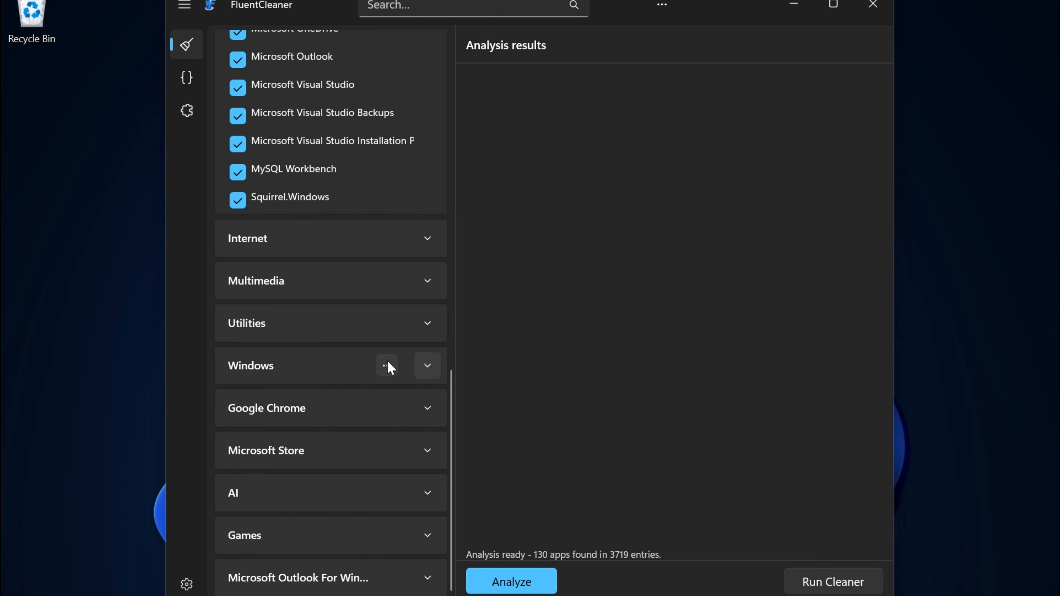
# - Expand the Windows category and review its cleaning entries, including those marked with a warning
pyautogui.click(430, 371)
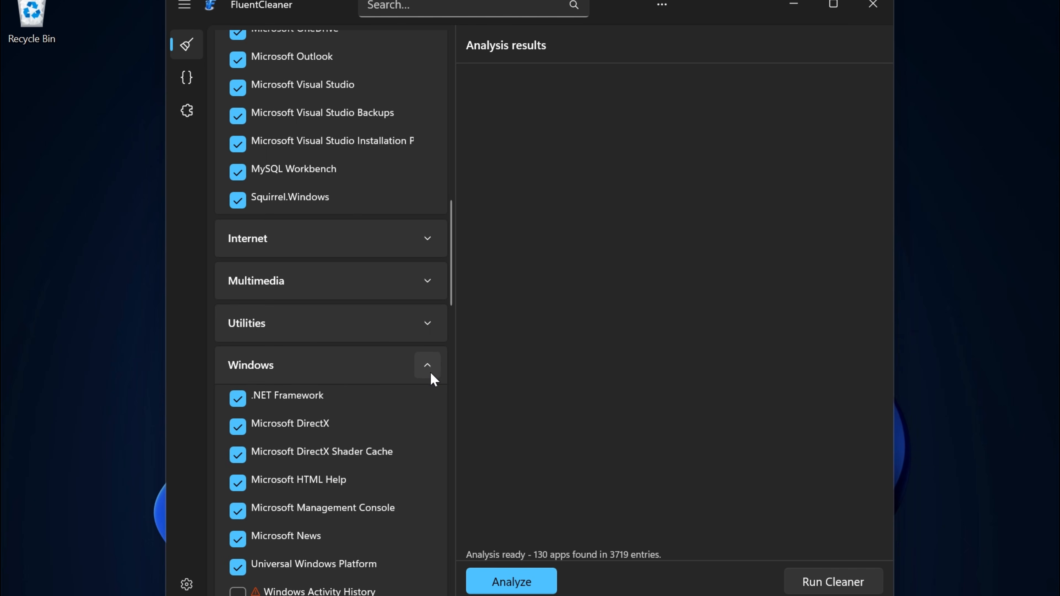
pyautogui.scroll(-7, 452, 278)
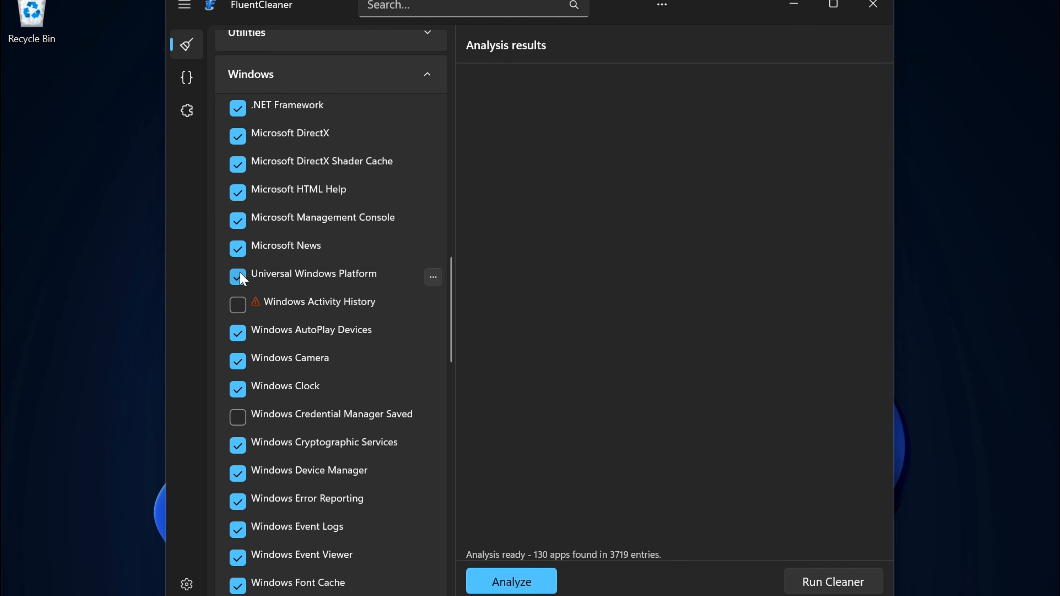
pyautogui.moveTo(255, 305)
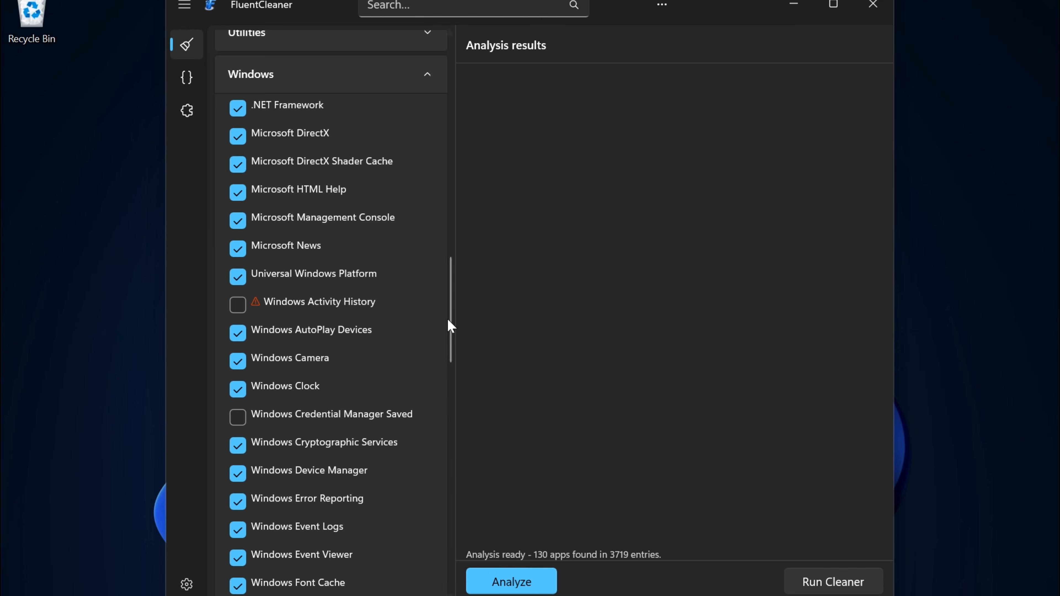
pyautogui.scroll(-1, 447, 322)
pyautogui.moveTo(448, 322); pyautogui.dragTo(452, 436)
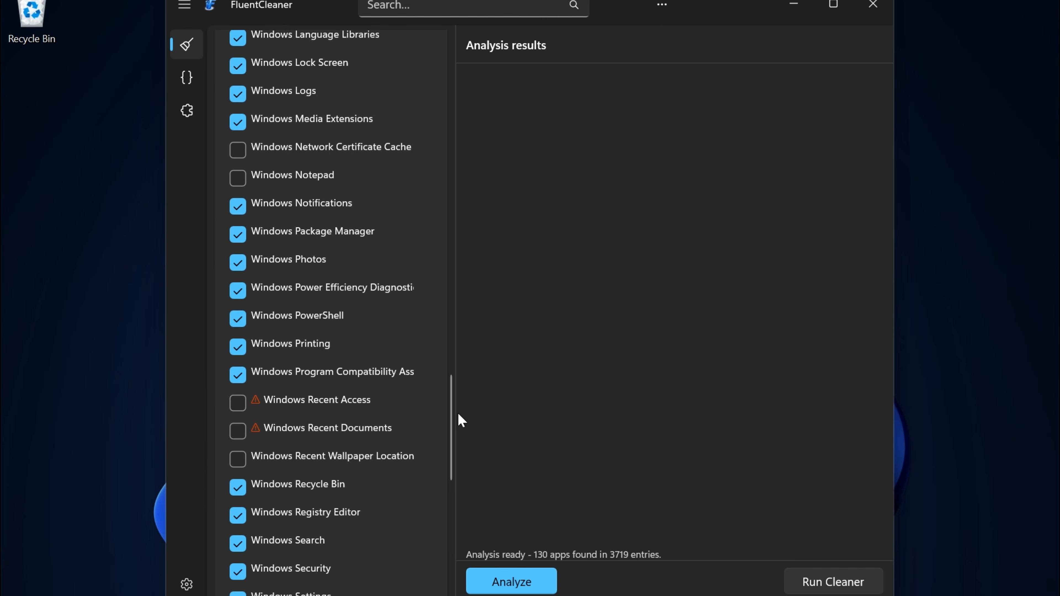
pyautogui.moveTo(448, 420); pyautogui.dragTo(478, 101)
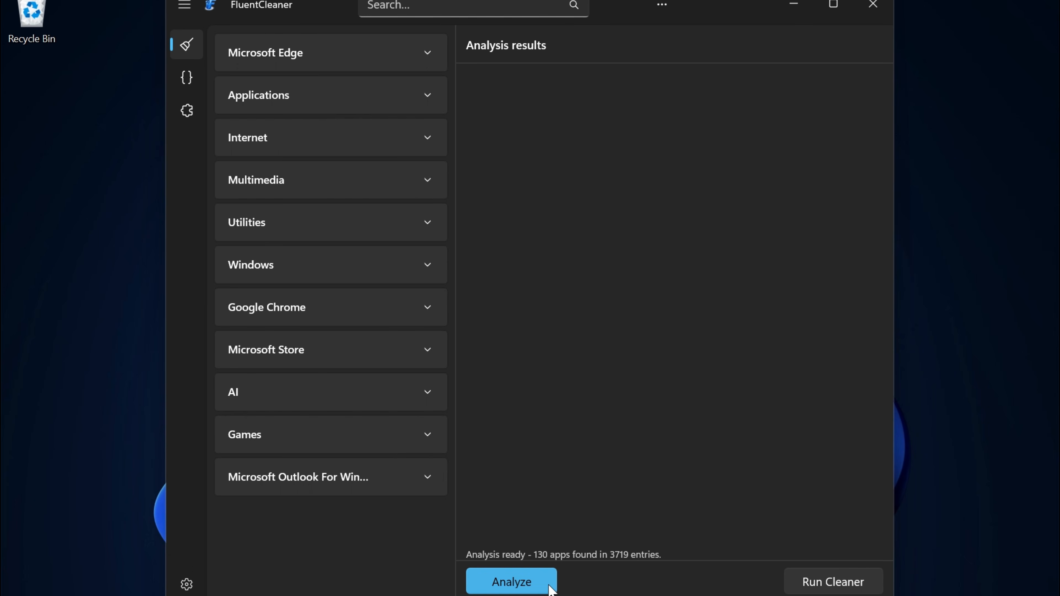
# - Analyze the system with the current selection and open the file list of the Microsoft Edge Caches result
pyautogui.click(527, 581)
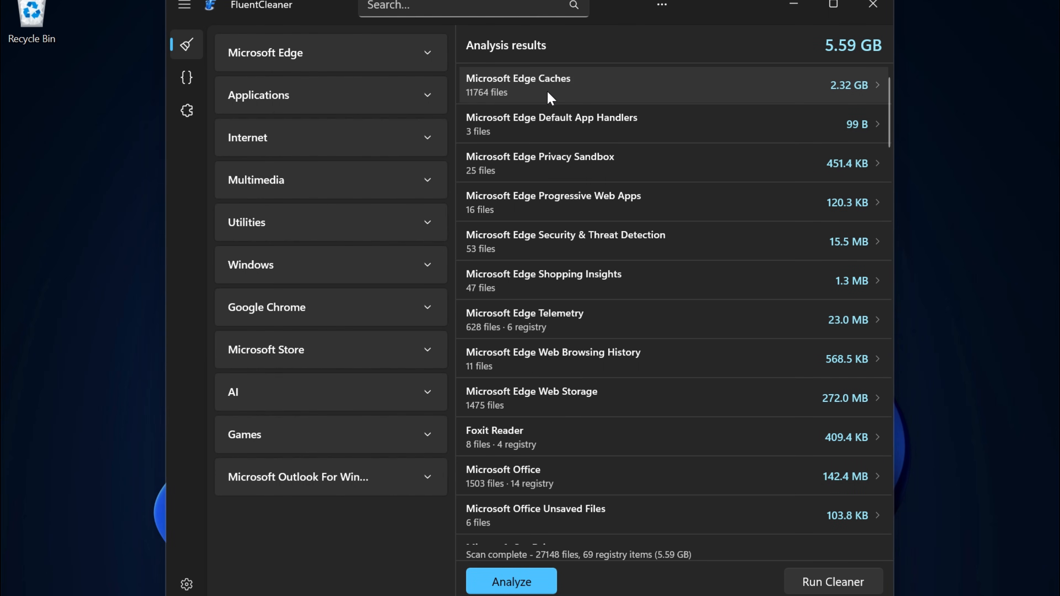
pyautogui.click(876, 95)
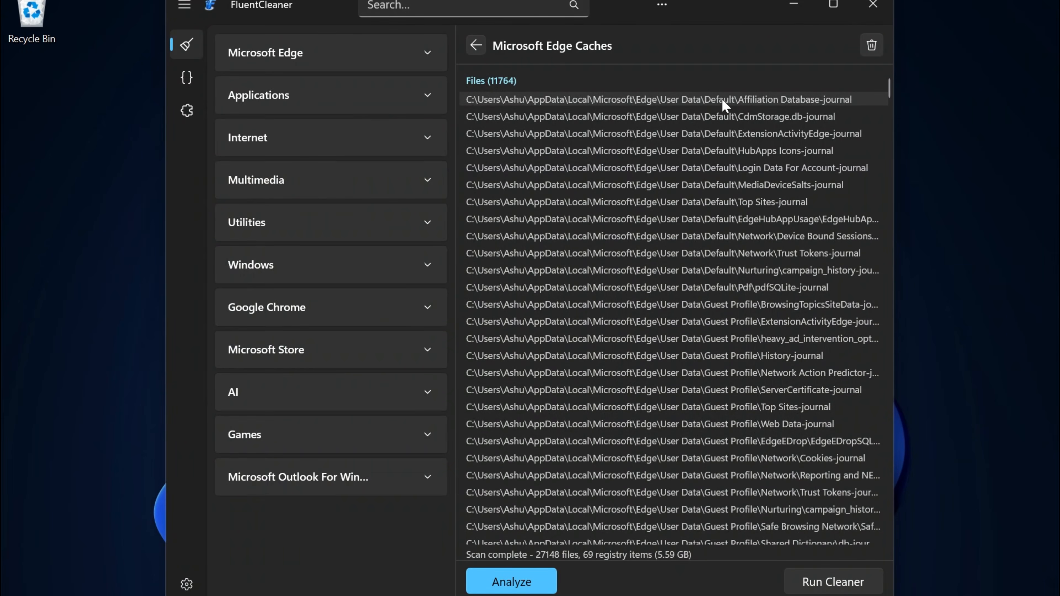
pyautogui.moveTo(889, 85)
pyautogui.mouseDown()
pyautogui.moveTo(890, 198)
pyautogui.moveTo(886, 66)
pyautogui.mouseUp()
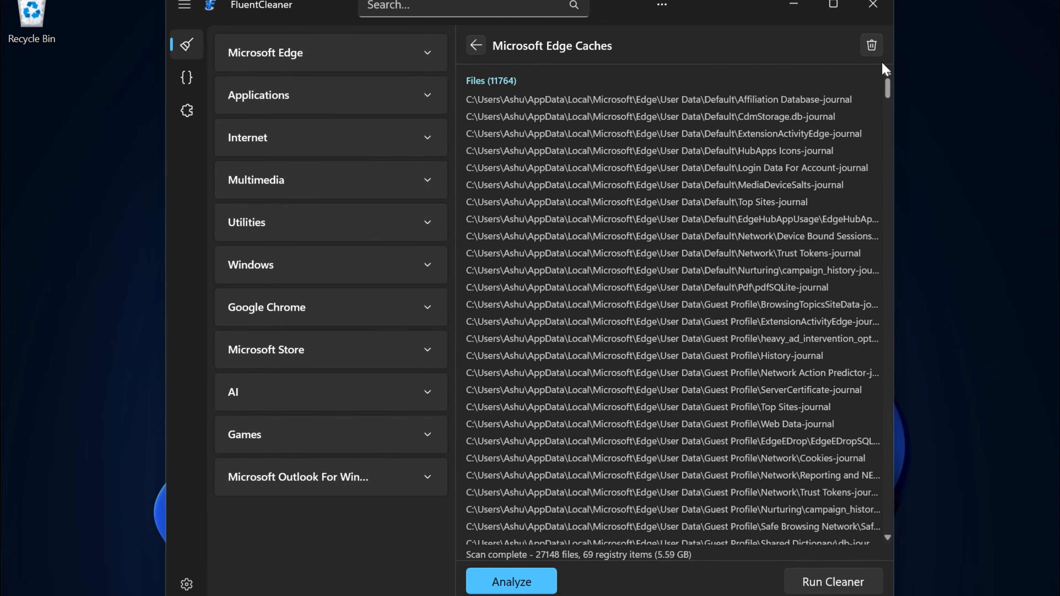
# - Inspect the Affiliation Database-journal cache file in its File Explorer folder, and return to FluentCleaner
pyautogui.doubleClick(808, 100)
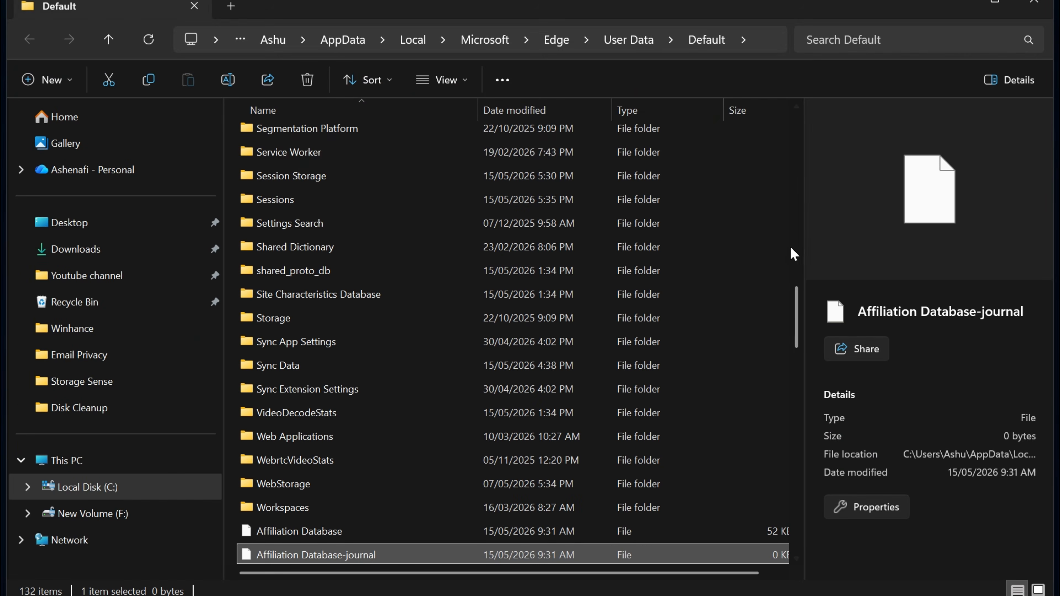
pyautogui.scroll(-2, 800, 303)
pyautogui.click(956, 3)
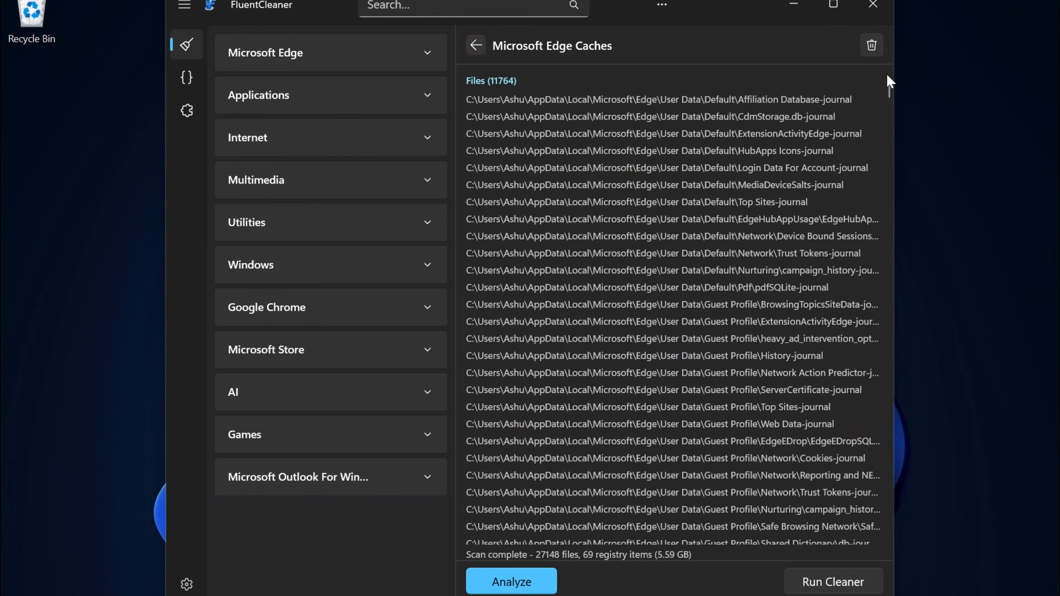
# - Return to the analysis results and check the sizes of the entries in the Microsoft Edge category
pyautogui.click(475, 45)
pyautogui.click(429, 55)
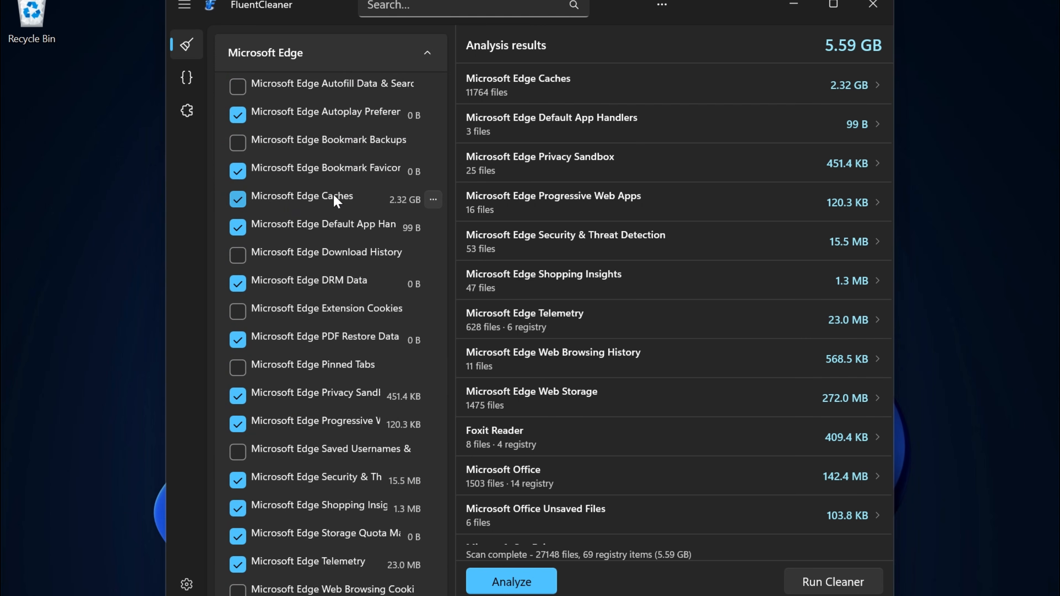
pyautogui.click(430, 55)
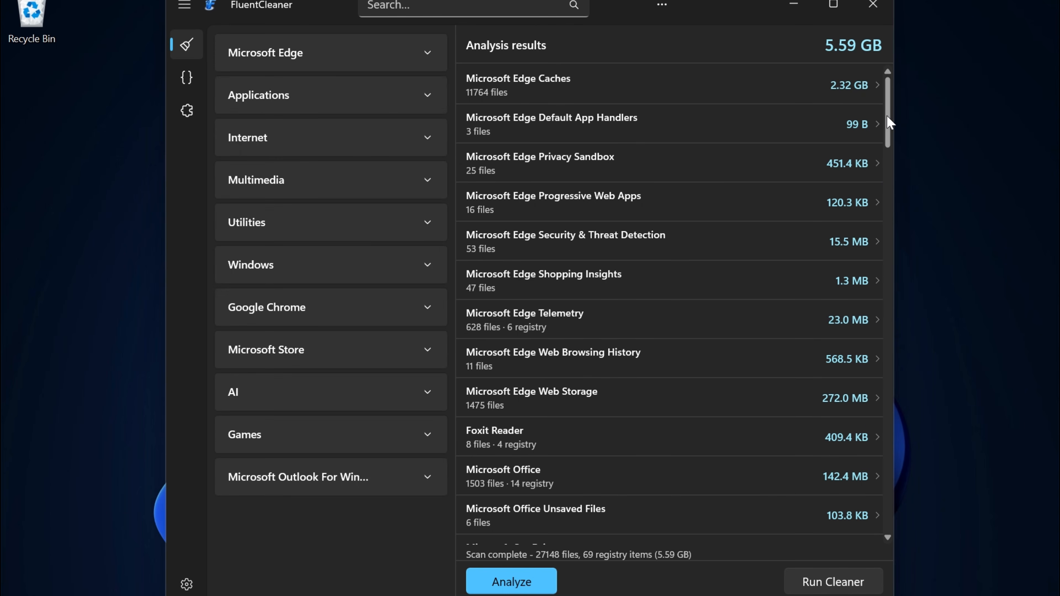
# - Open the Windows Update result, inspect one of its files in its File Explorer folder, and return to the analysis results
pyautogui.moveTo(889, 123); pyautogui.dragTo(875, 402)
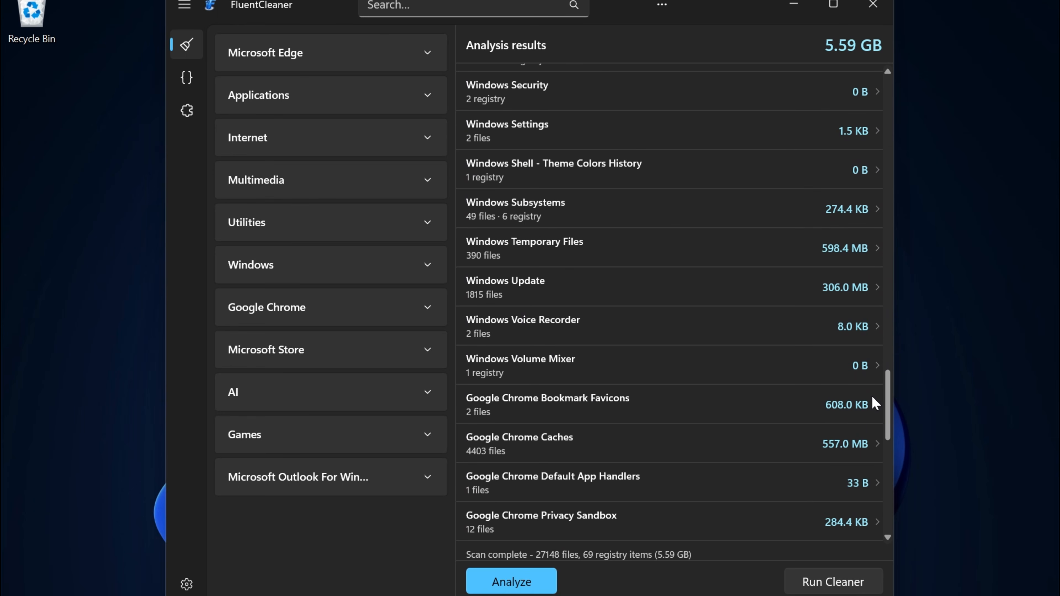
pyautogui.click(873, 298)
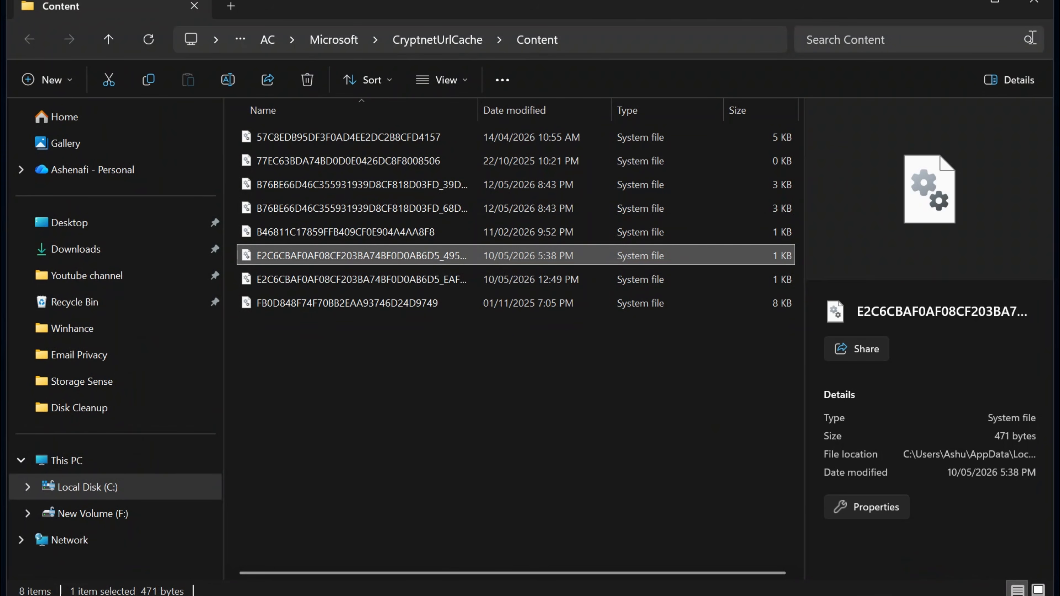
pyautogui.click(1043, 3)
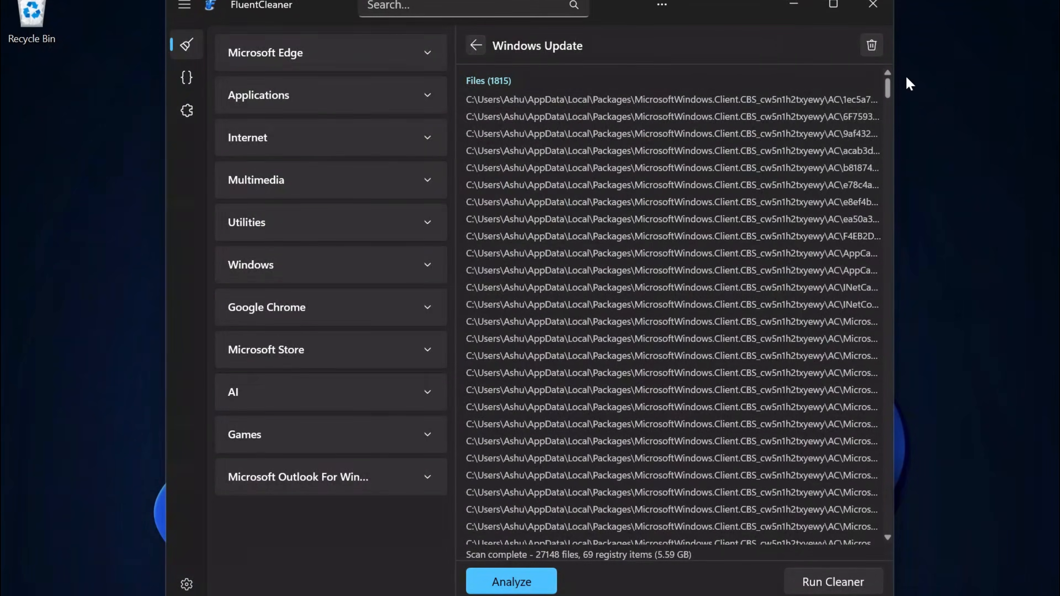
pyautogui.click(476, 46)
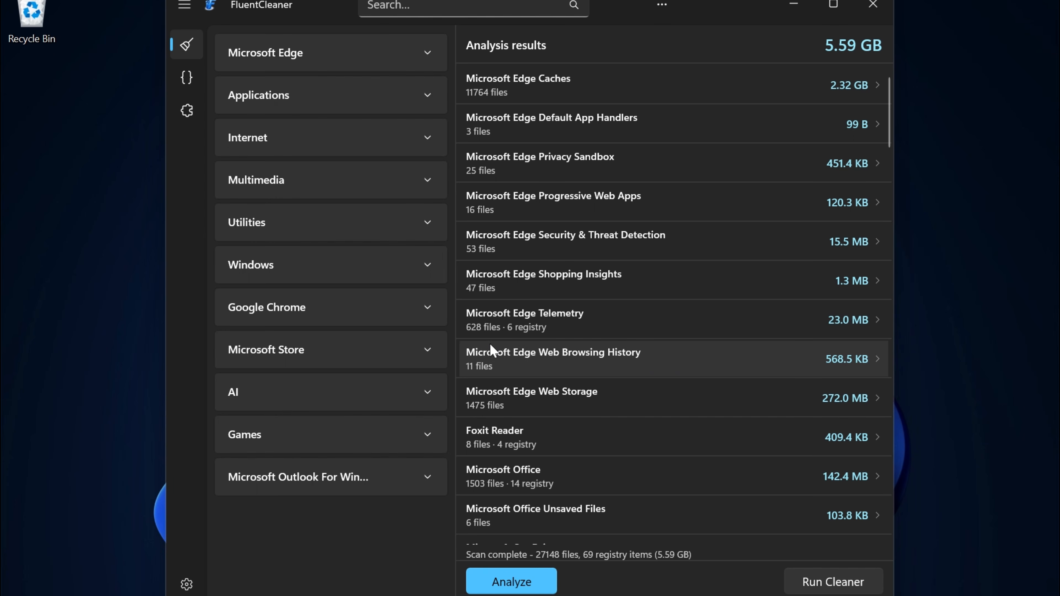
# - Review the selected entries and their sizes in the Google Chrome and Applications categories
pyautogui.click(427, 308)
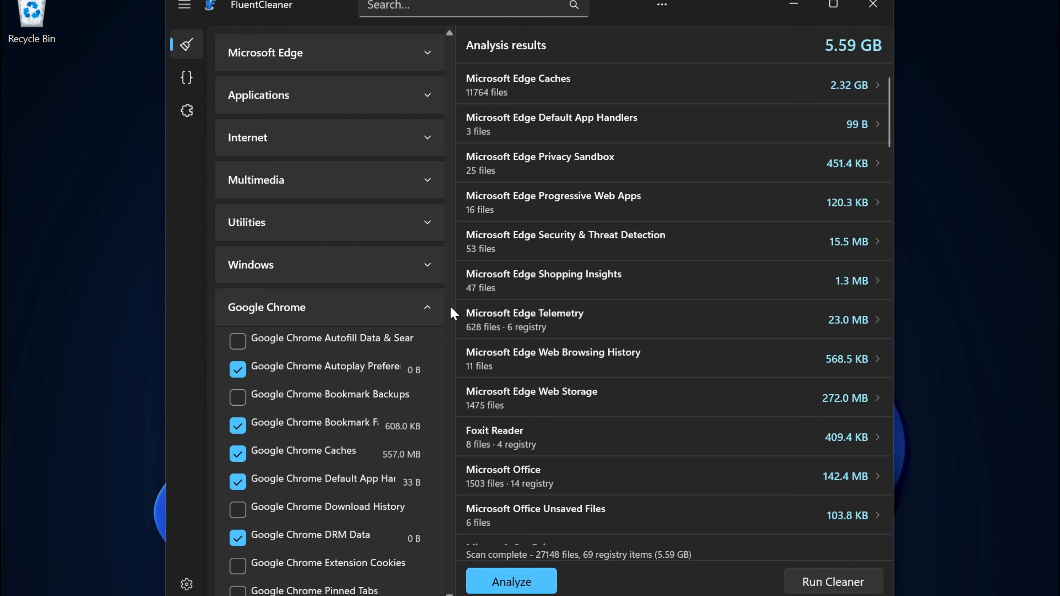
pyautogui.scroll(-2, 431, 517)
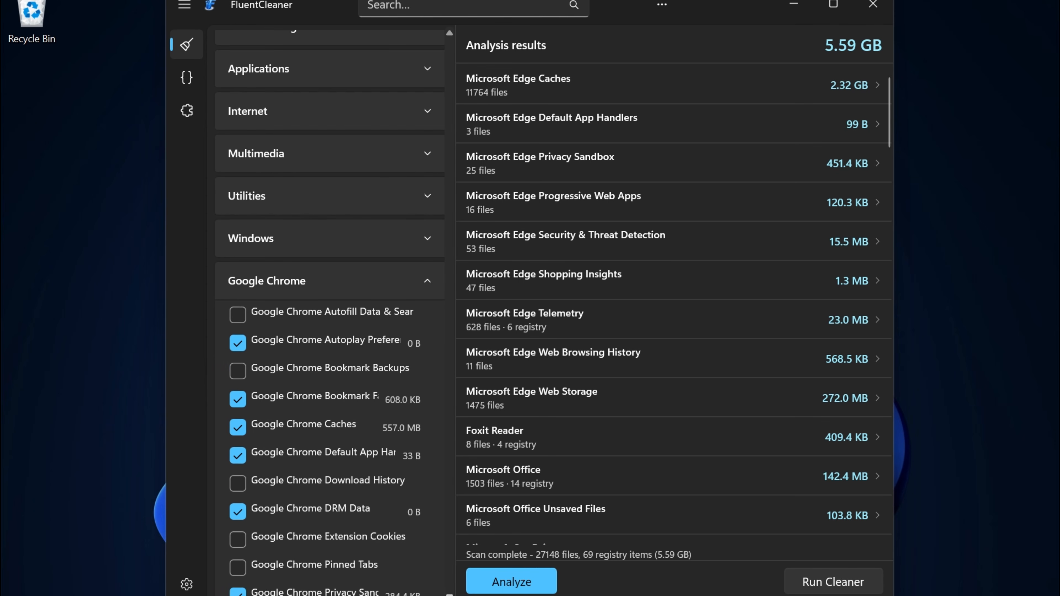
pyautogui.scroll(-5, 431, 518)
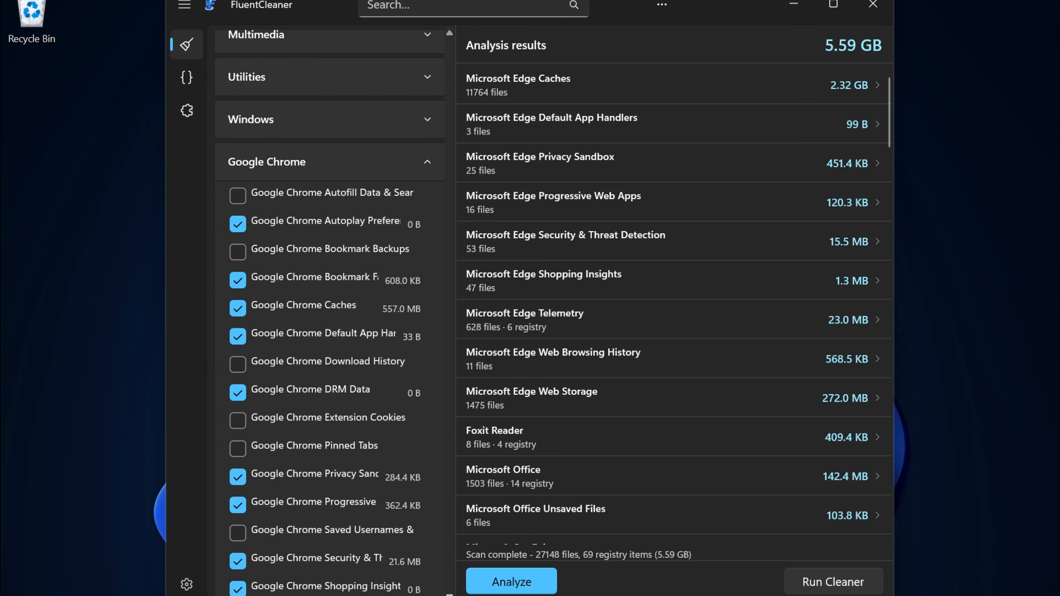
pyautogui.scroll(-1, 360, 497)
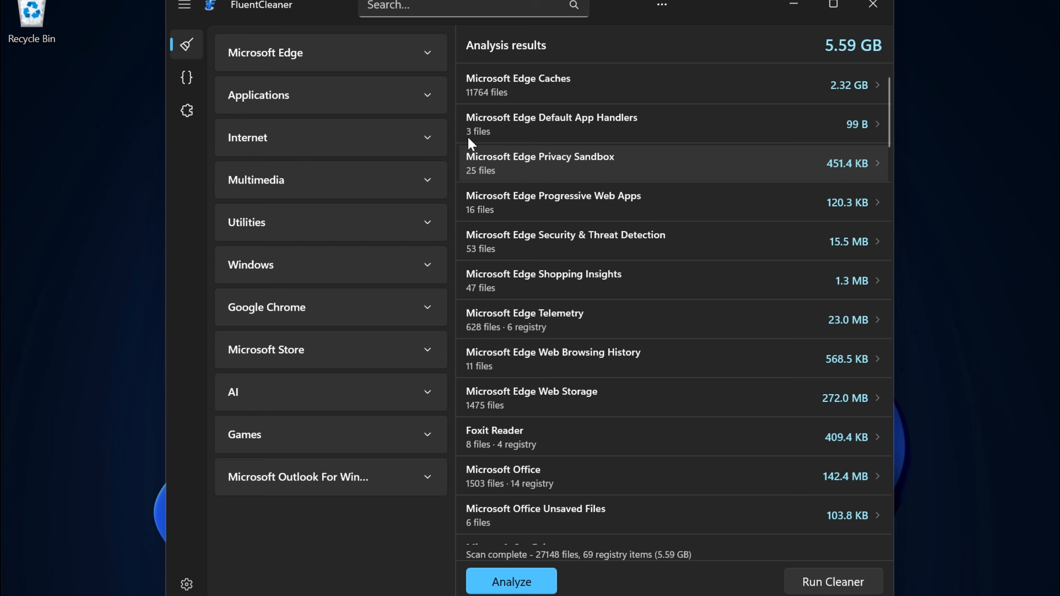
pyautogui.click(427, 95)
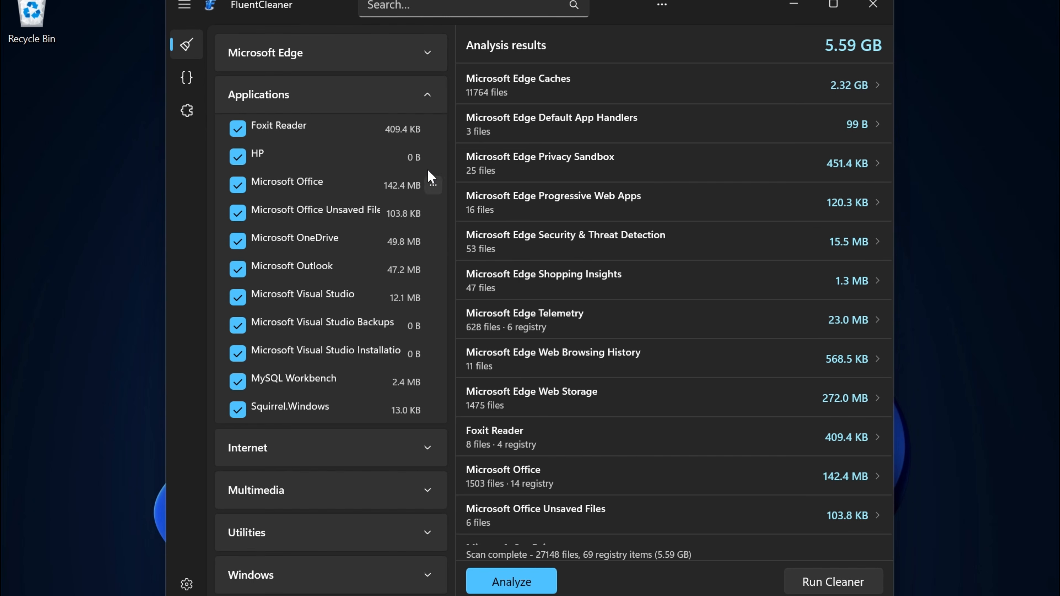
pyautogui.click(427, 95)
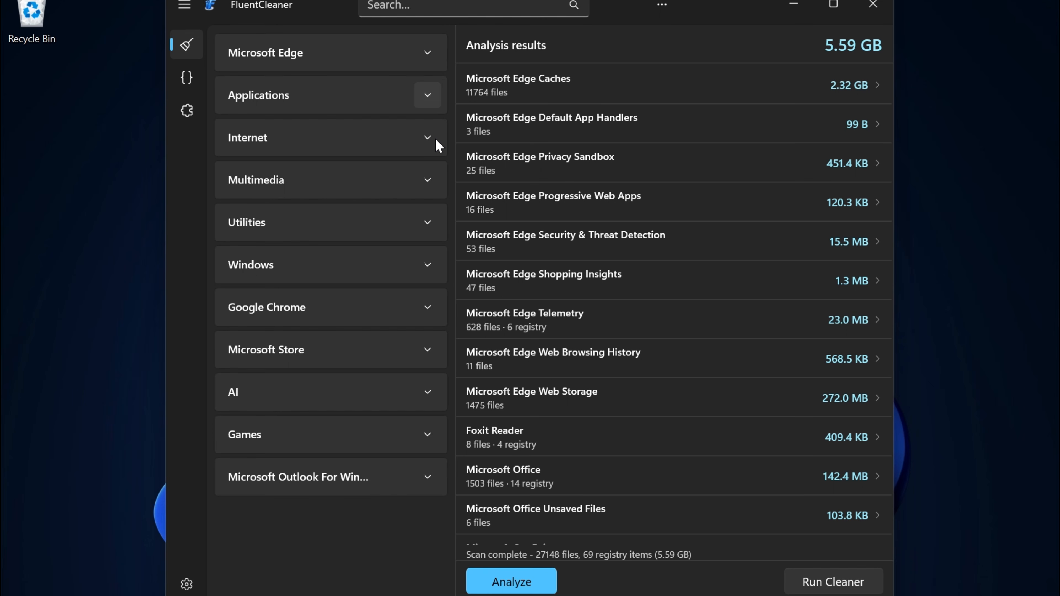
# - Look through the remaining analysis results and run the cleaner on the current selection
pyautogui.scroll(-10, 668, 293)
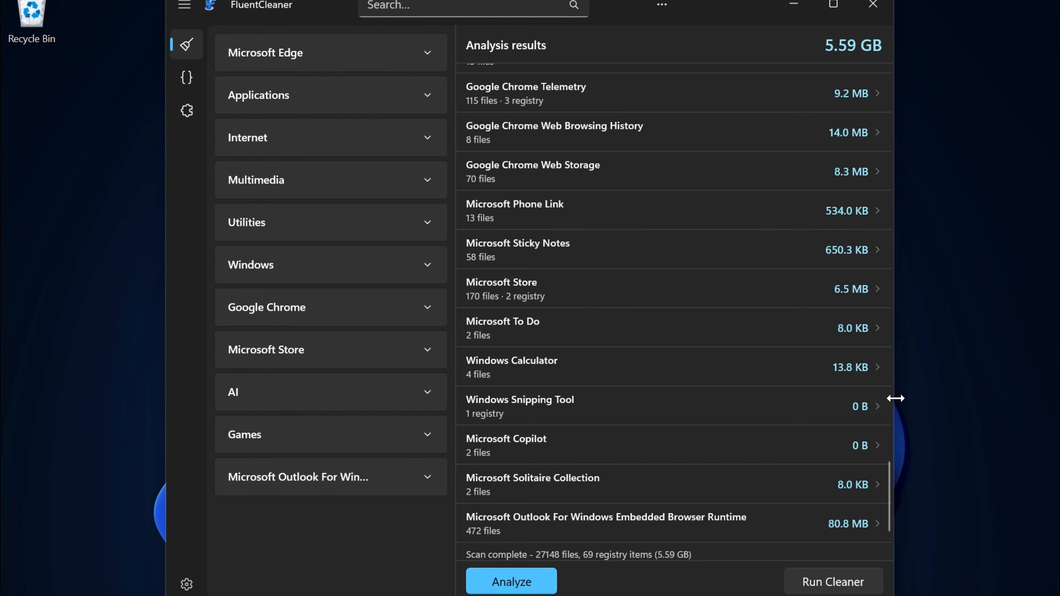
pyautogui.click(847, 587)
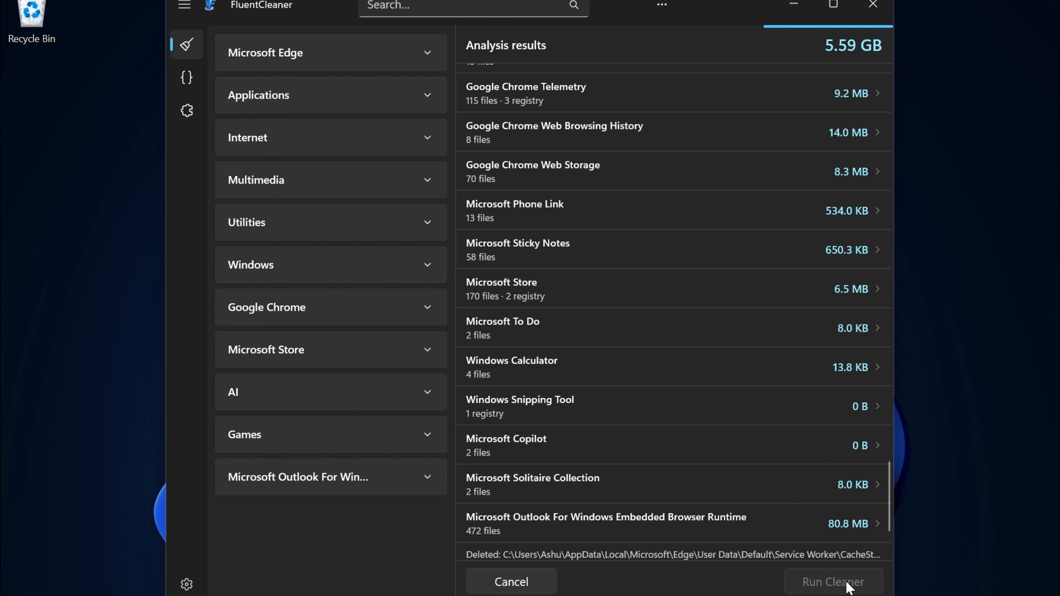